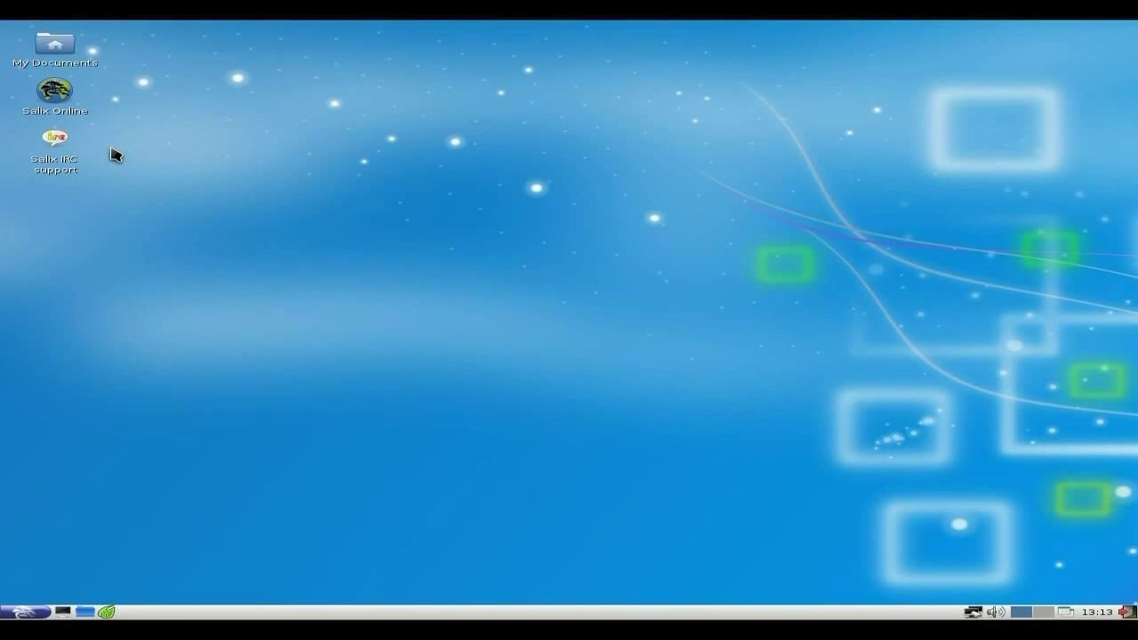
Step: Launch Salix Online in Midori, close the YouTube tab, and browse the salixos.org home page
left_click(56, 91)
double_click(53, 87)
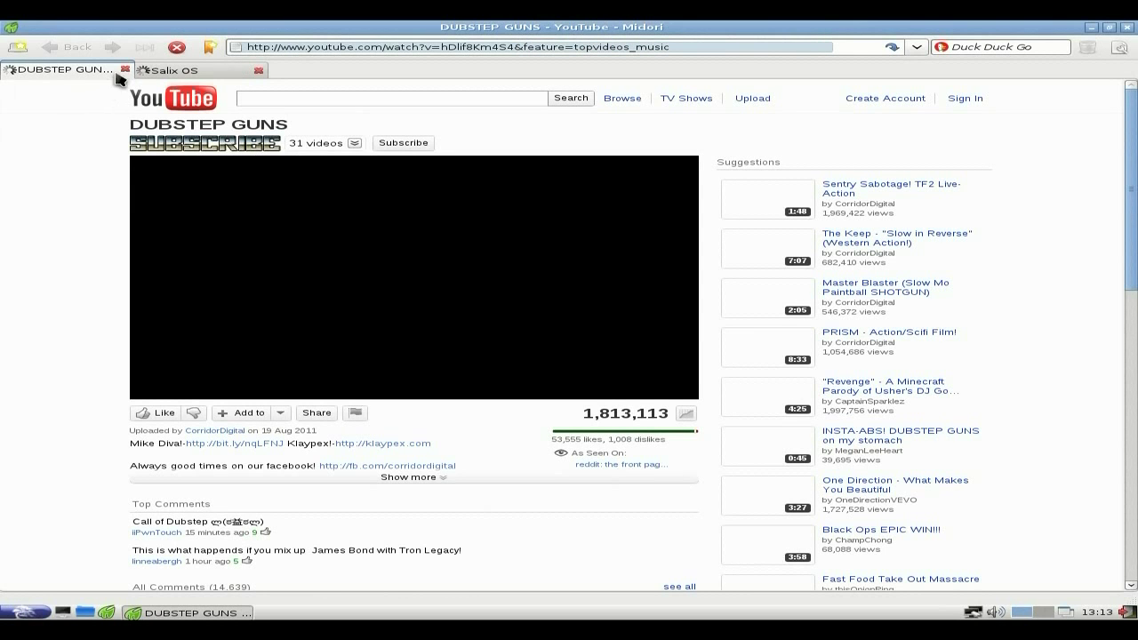
left_click(126, 70)
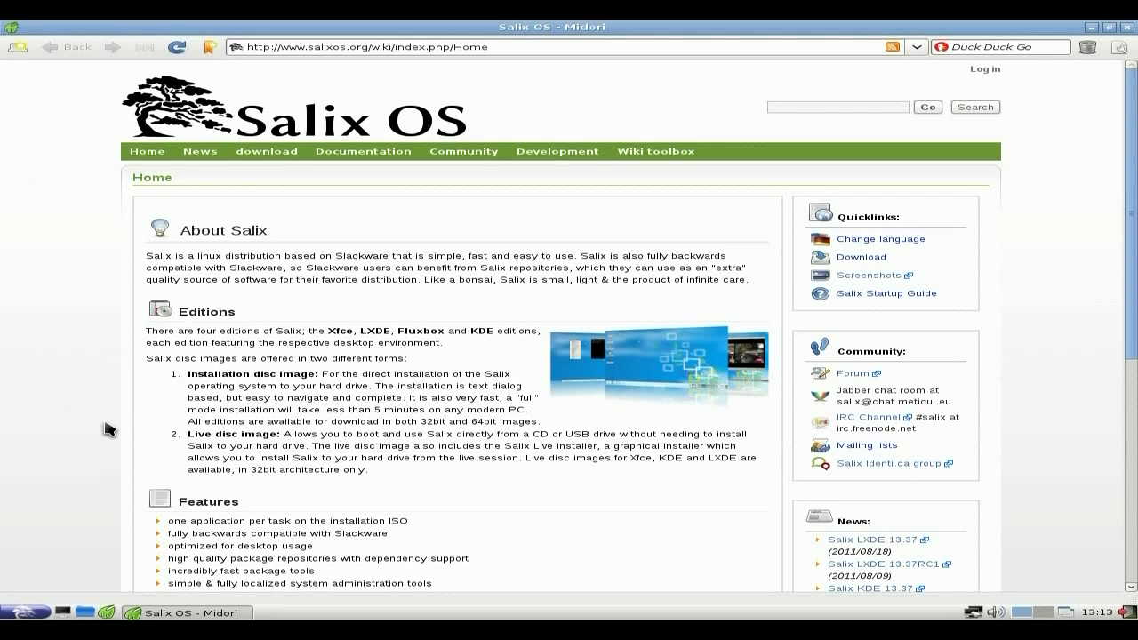
scroll(105, 430, "down", 1)
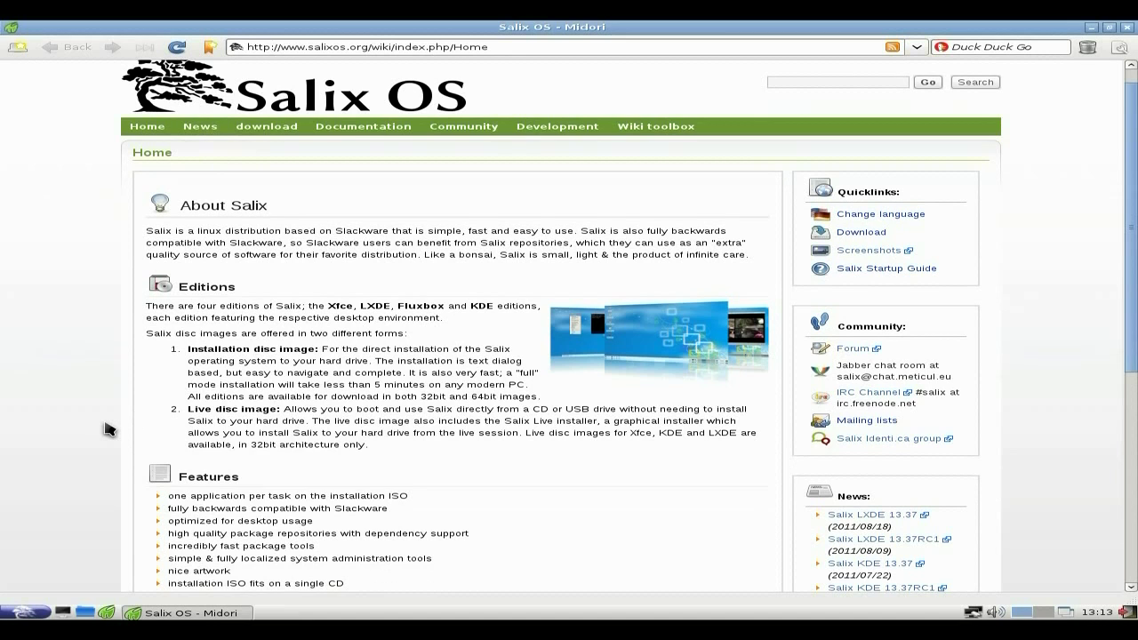
scroll(105, 429, "down", 3)
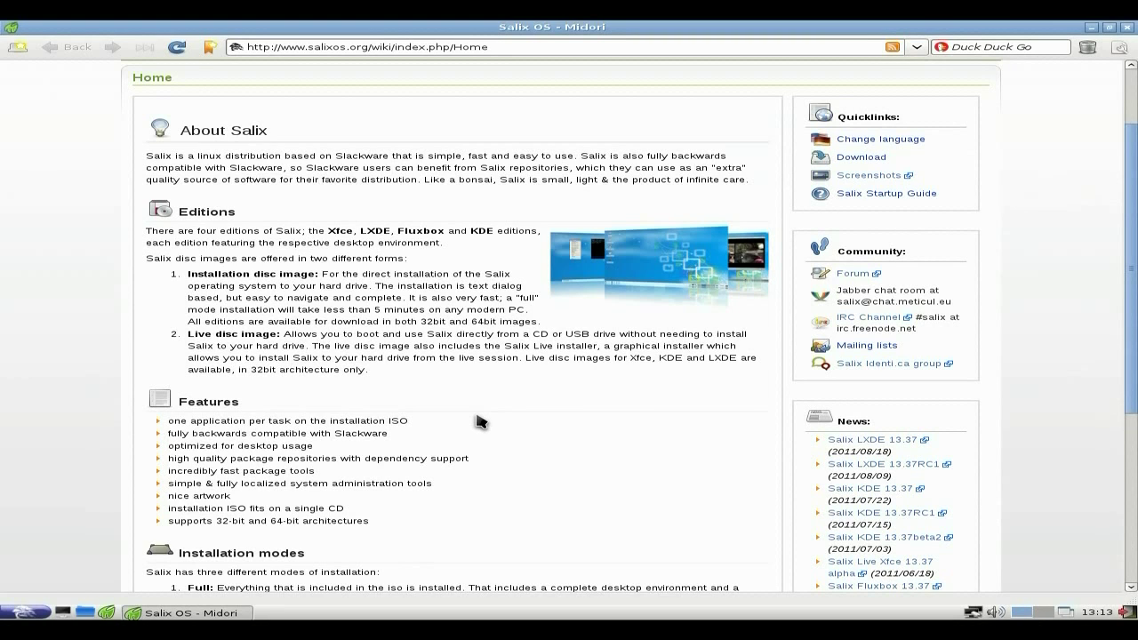
scroll(480, 420, "down", 4)
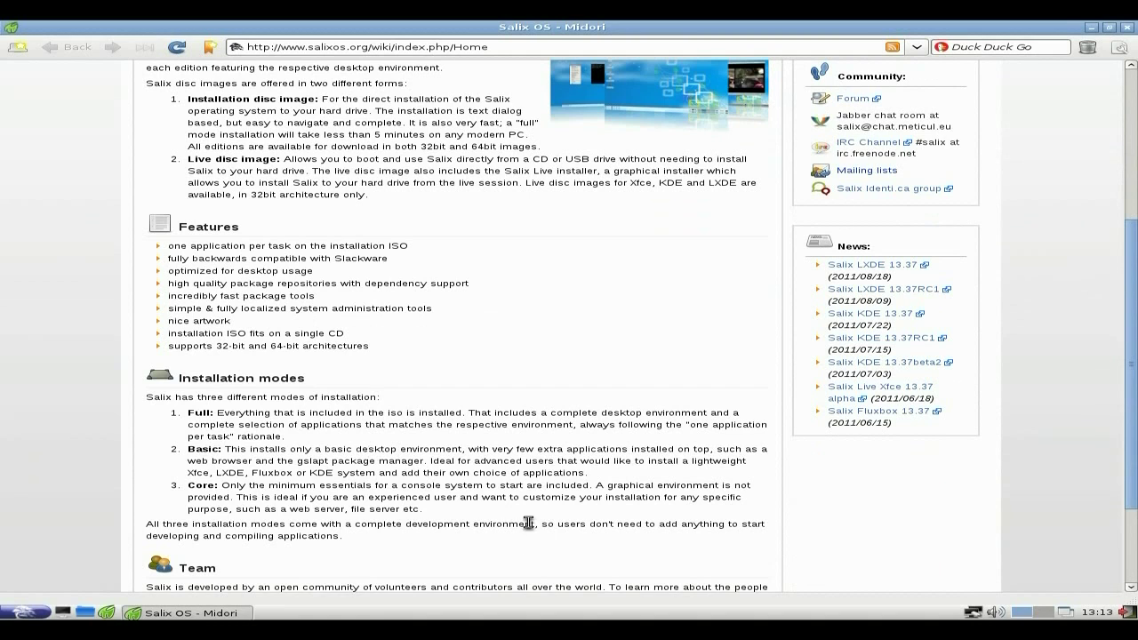
scroll(534, 523, "up", 3)
scroll(534, 523, "up", 3)
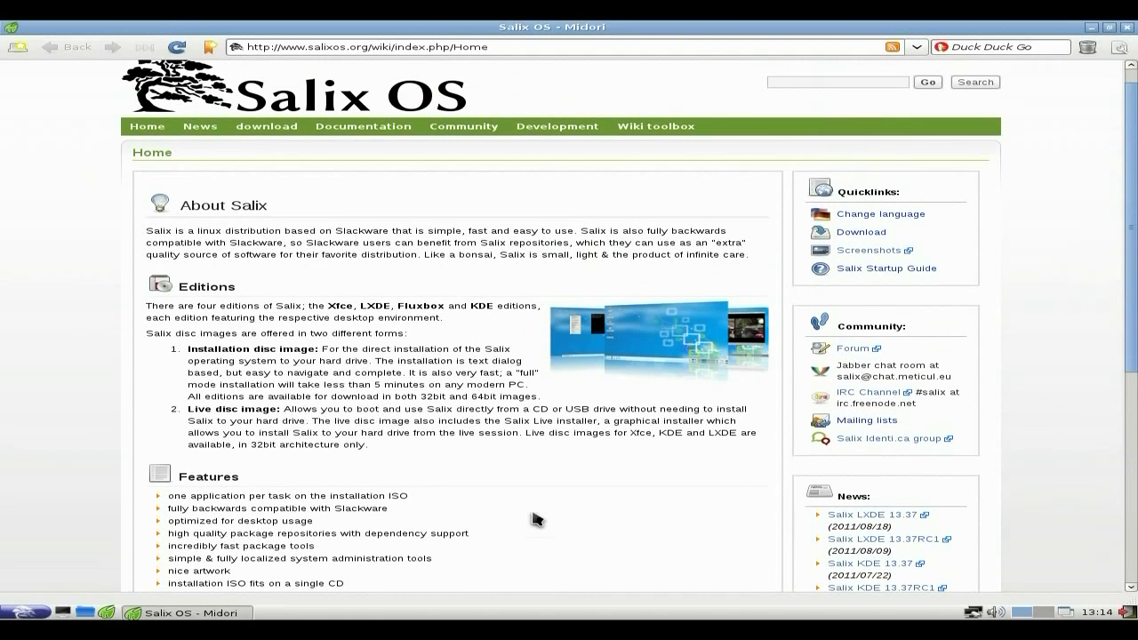
Step: Close Midori and show the Start menu's Sound & Video submenu with the codecs installer
left_click(1127, 29)
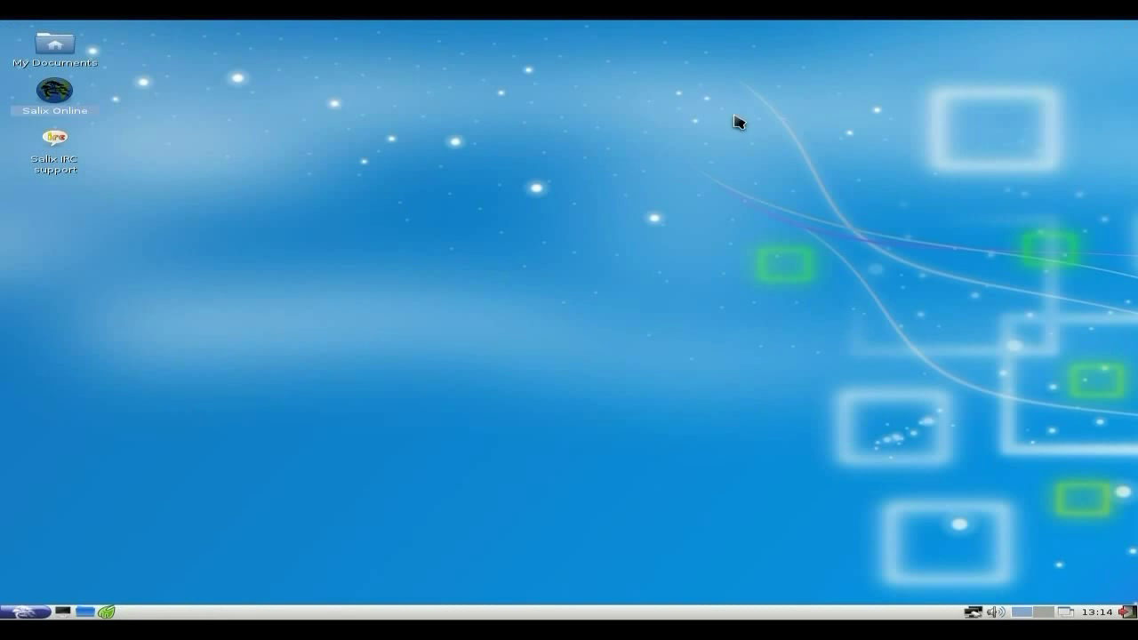
left_click(27, 612)
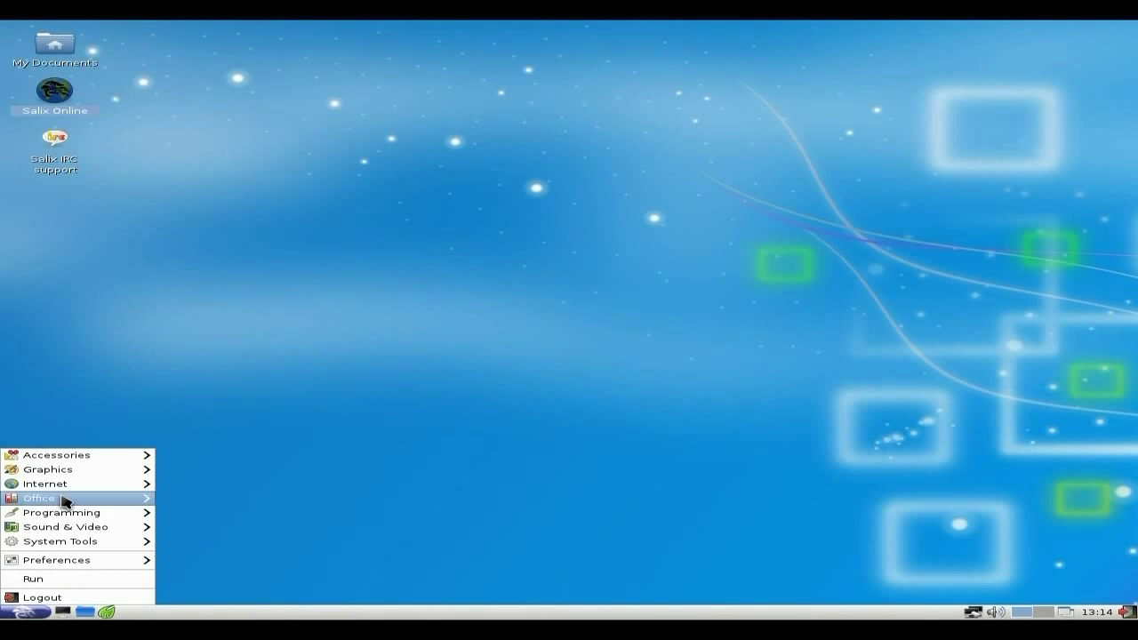
mouse_move(64, 460)
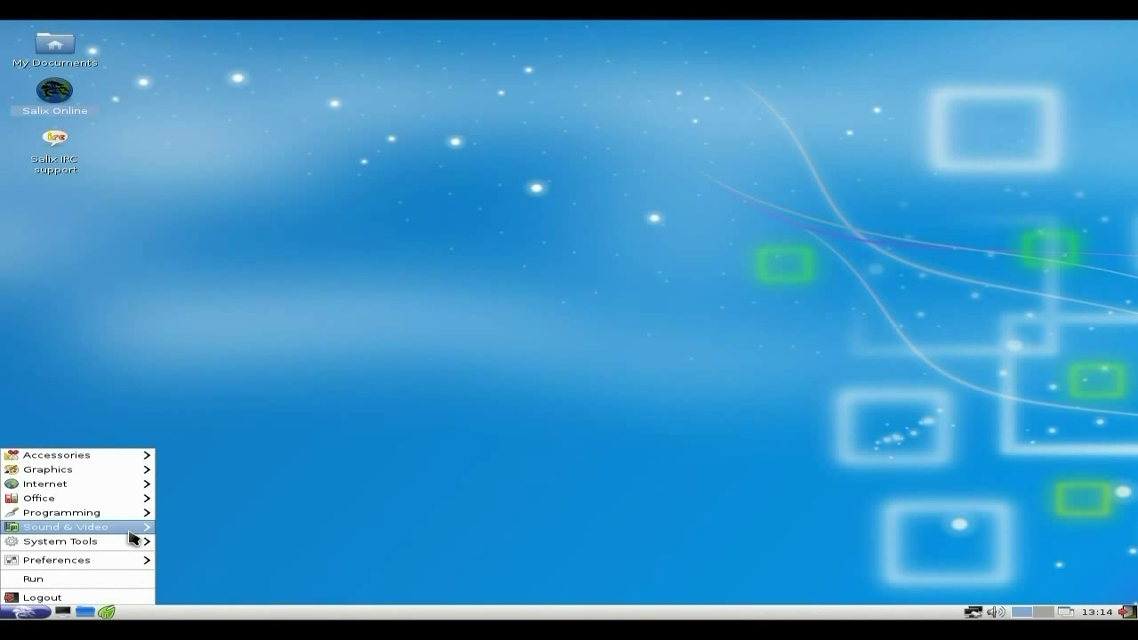
mouse_move(114, 472)
mouse_move(135, 532)
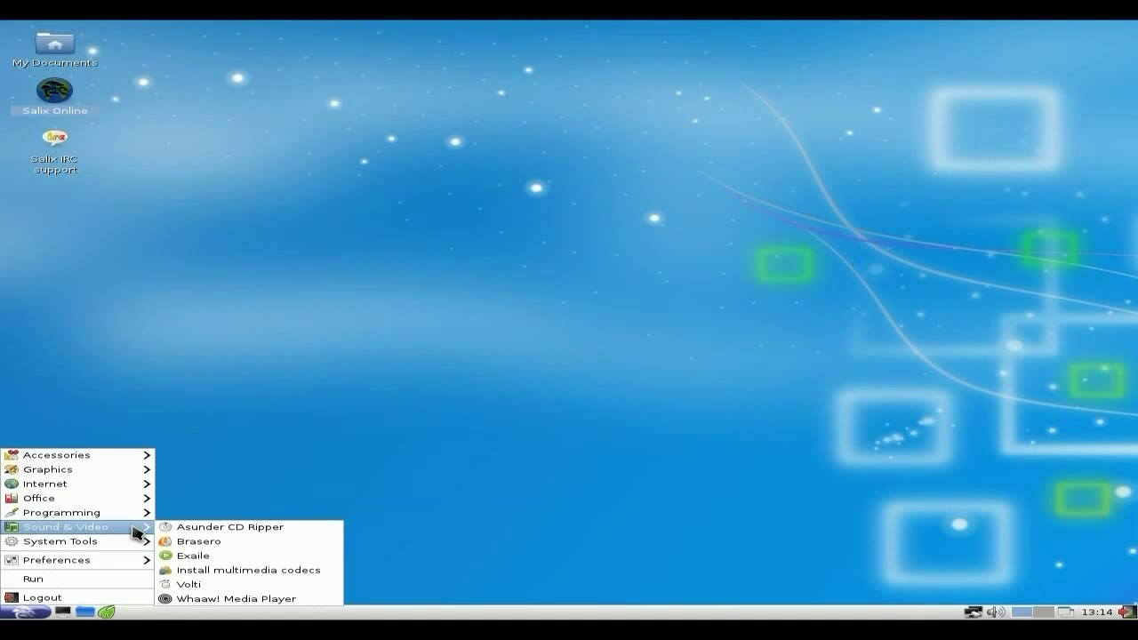
Step: Start Install multimedia codecs, authorize with the root password, and confirm Yes to the extra codecs
left_click(211, 571)
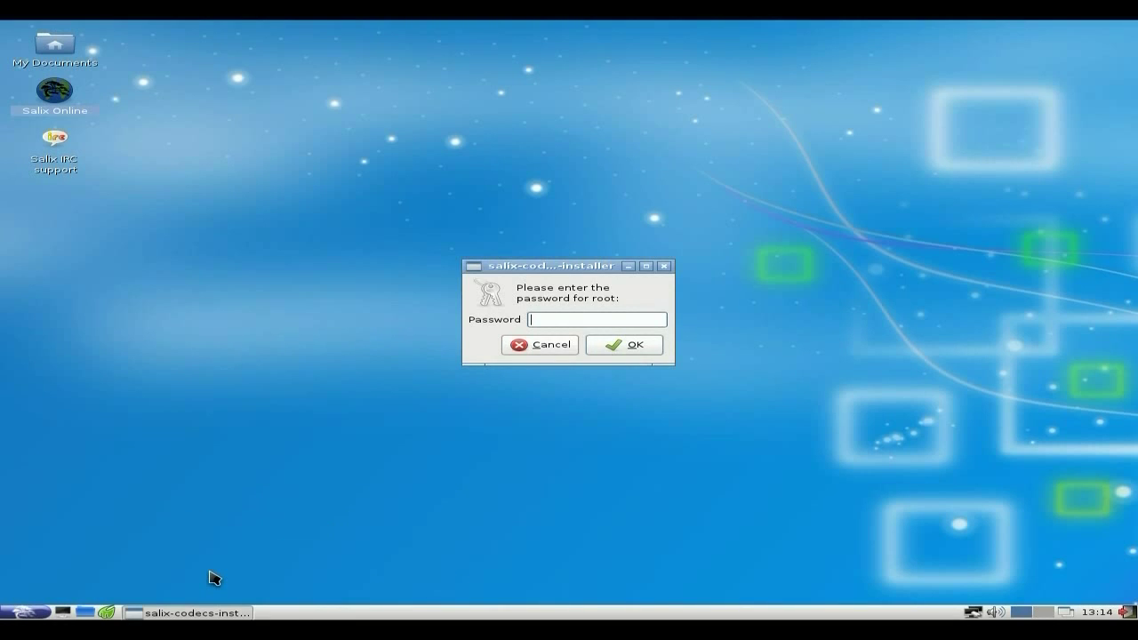
type("•••••••••")
key("Return")
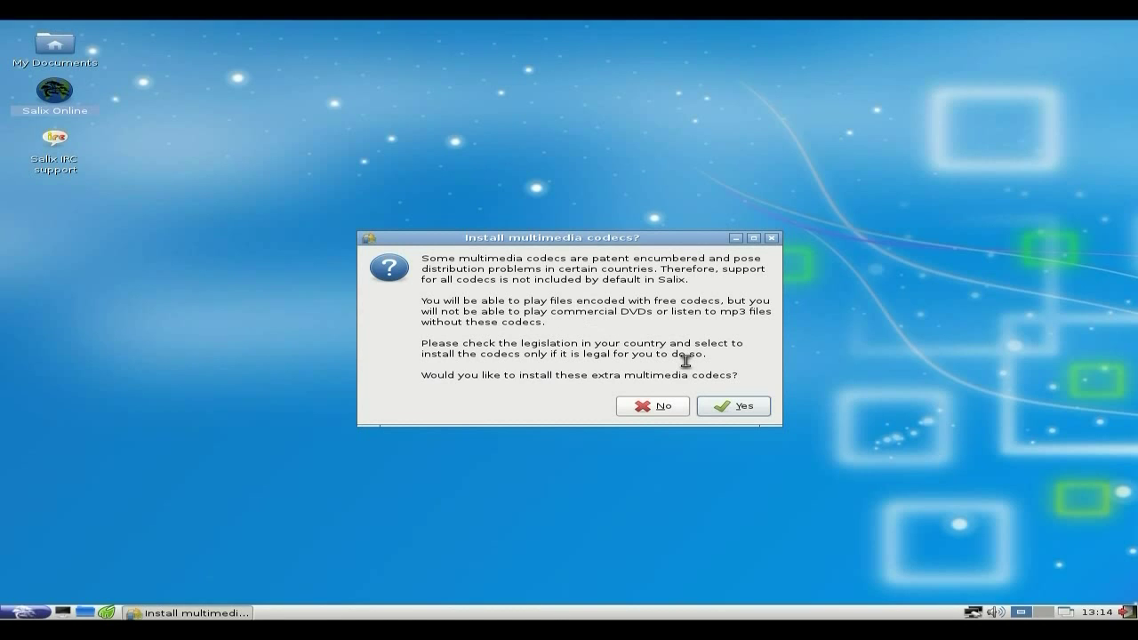
left_click(735, 406)
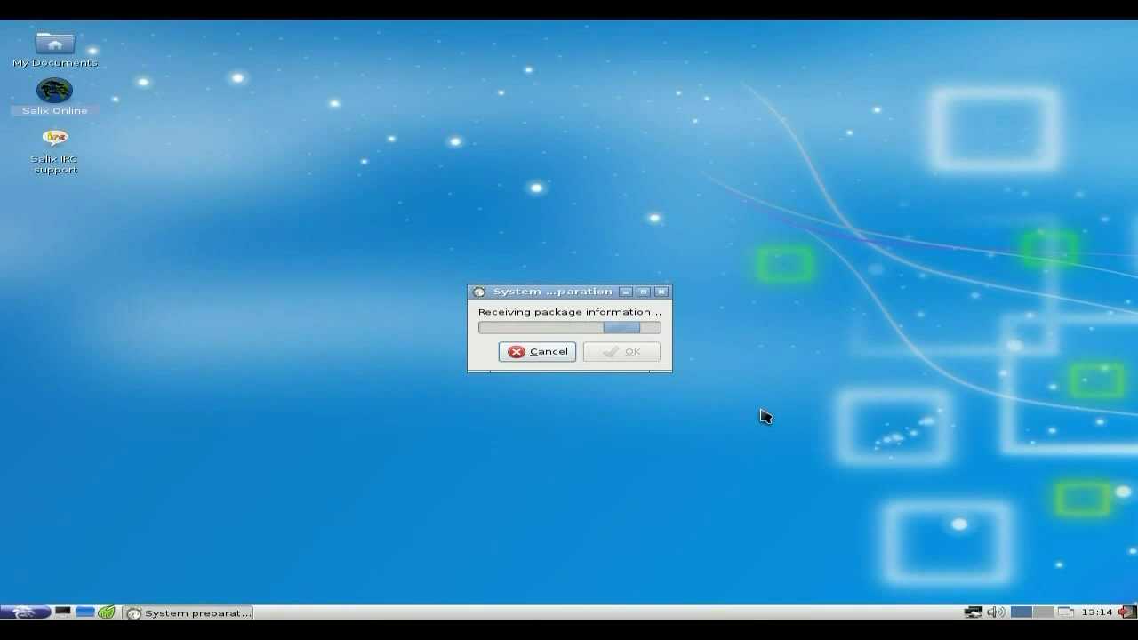
left_click(1043, 612)
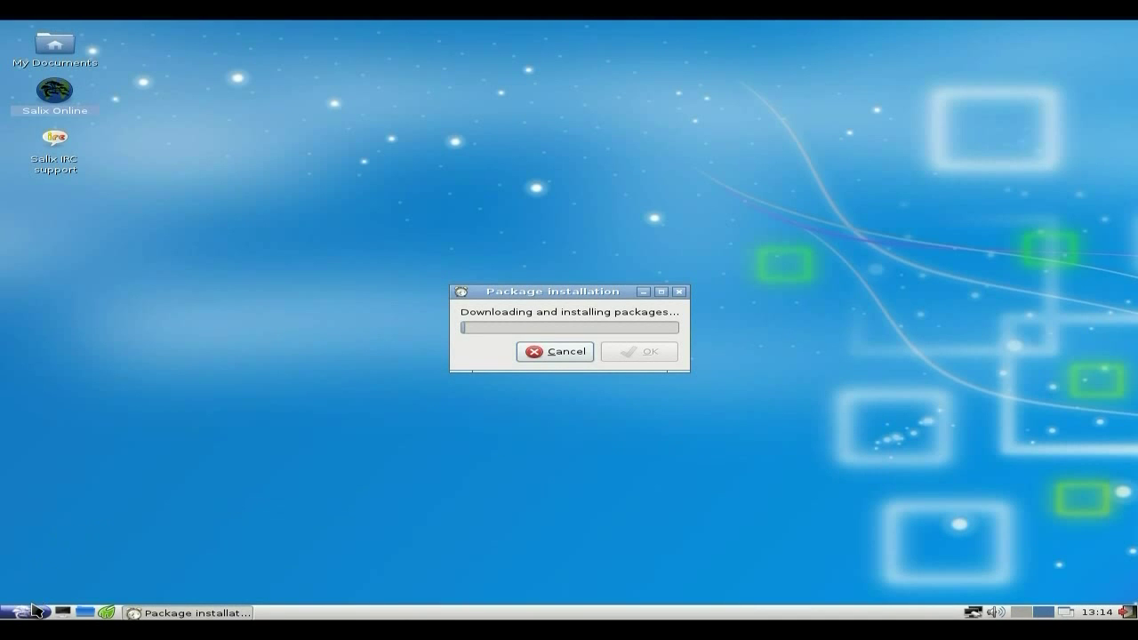
Step: Browse the Start menu while the codecs install finishes, then dismiss the menu
left_click(34, 610)
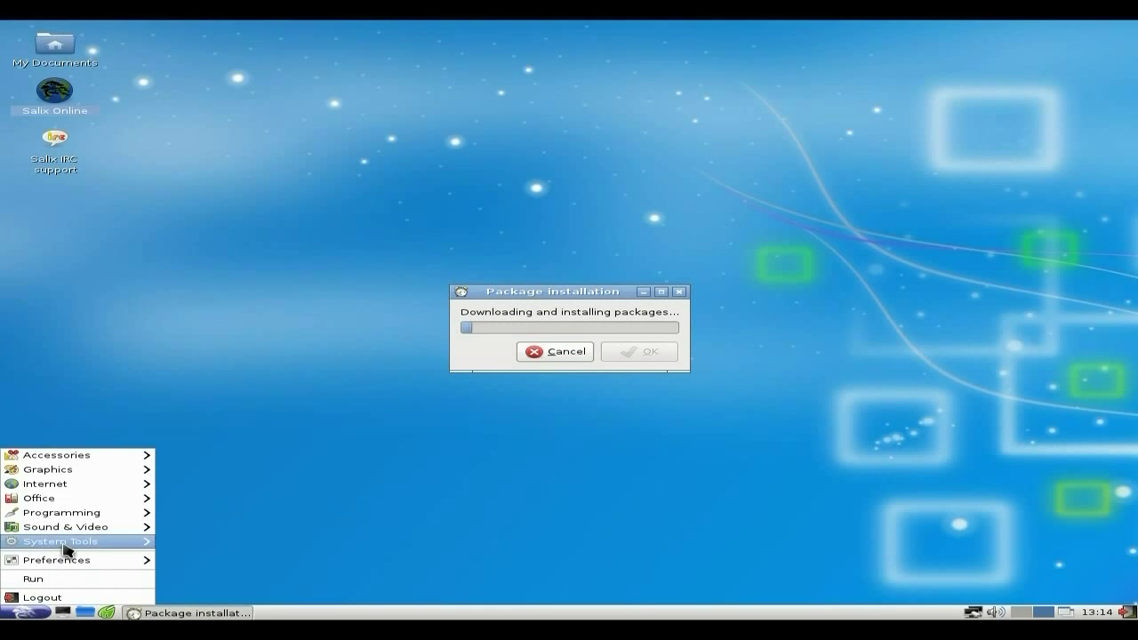
mouse_move(71, 527)
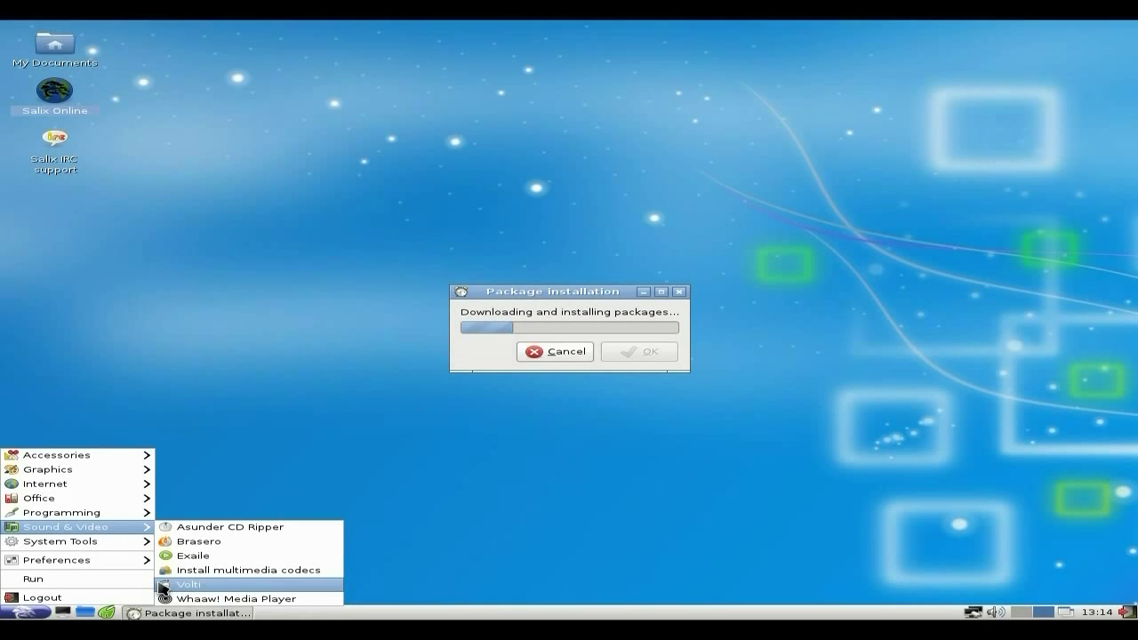
mouse_move(119, 544)
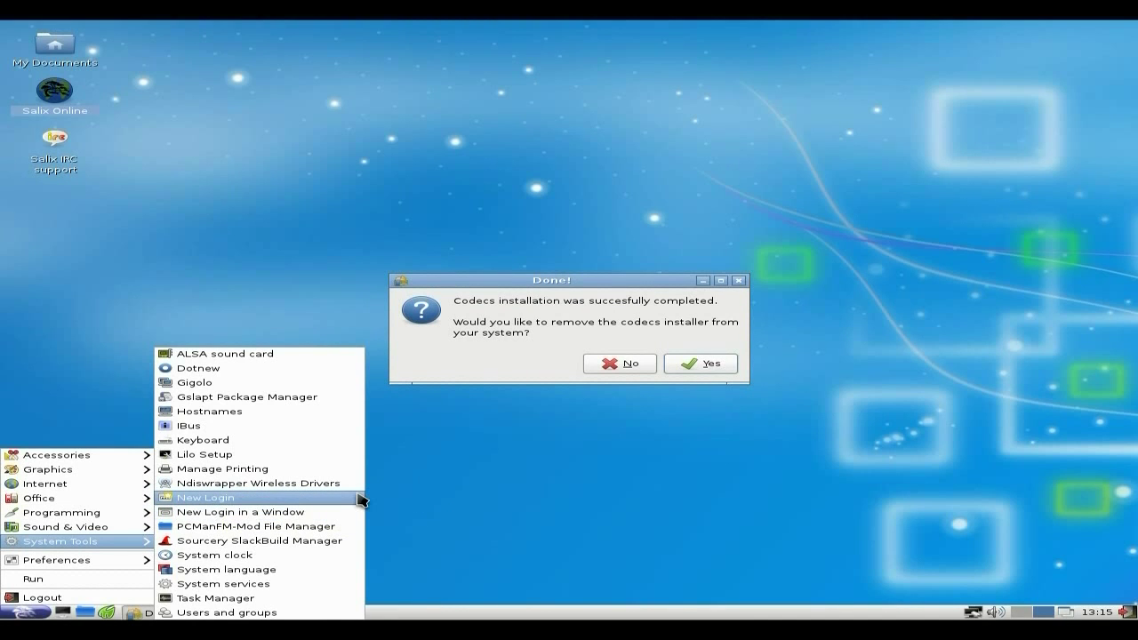
left_click(462, 483)
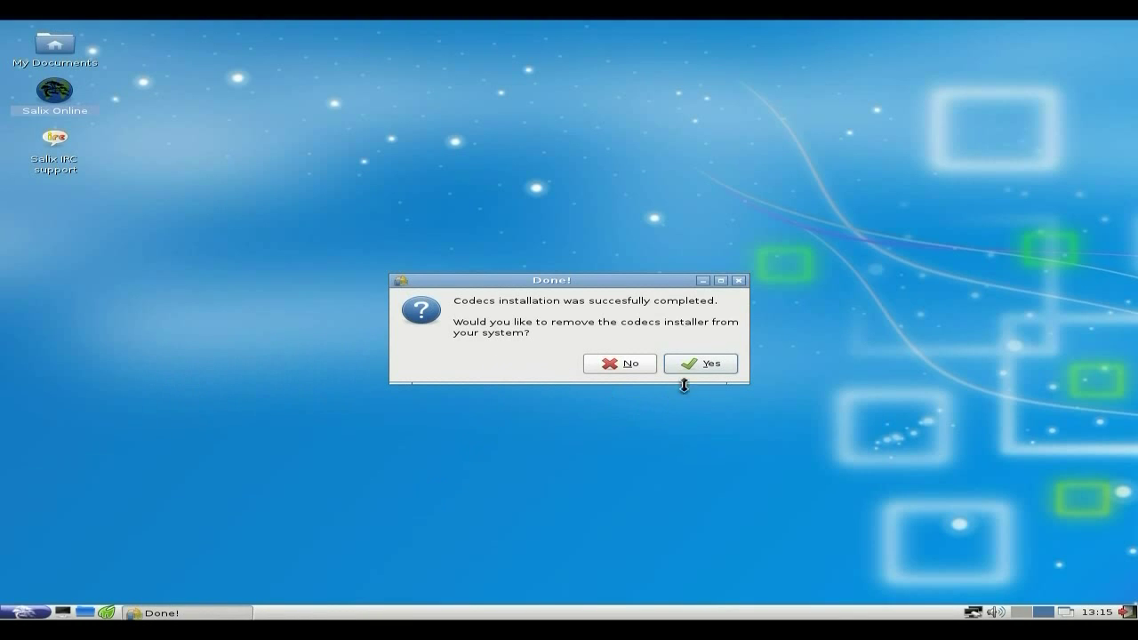
Step: Remove the codecs installer, then open LXTask to review processes and memory before quitting it
left_click(704, 365)
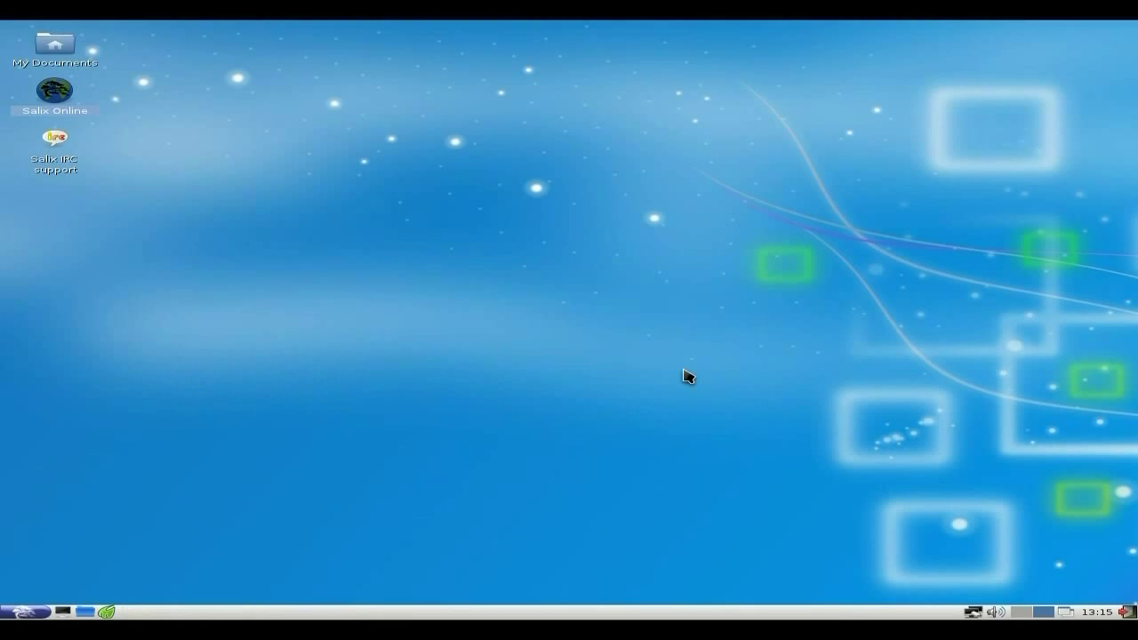
left_click(26, 612)
mouse_move(67, 548)
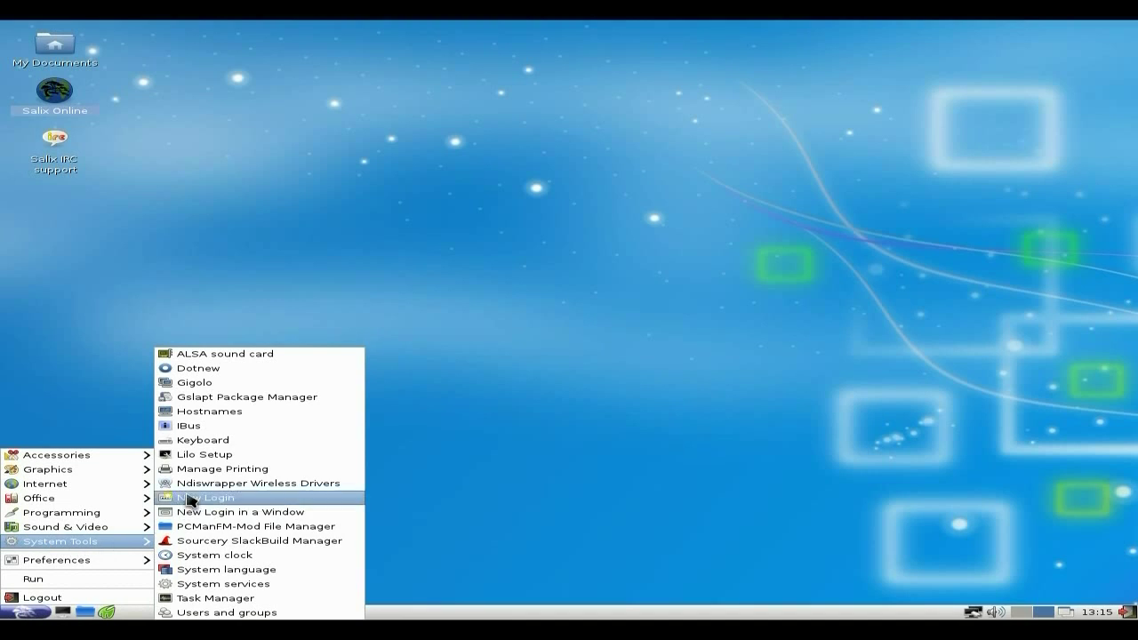
key("Escape")
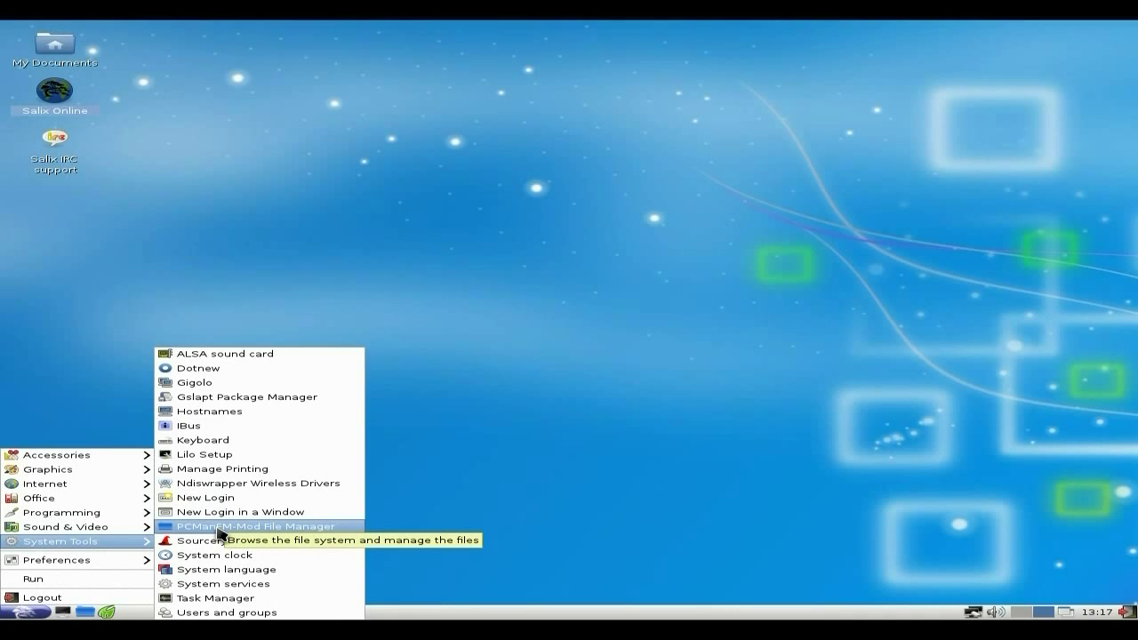
left_click(219, 611)
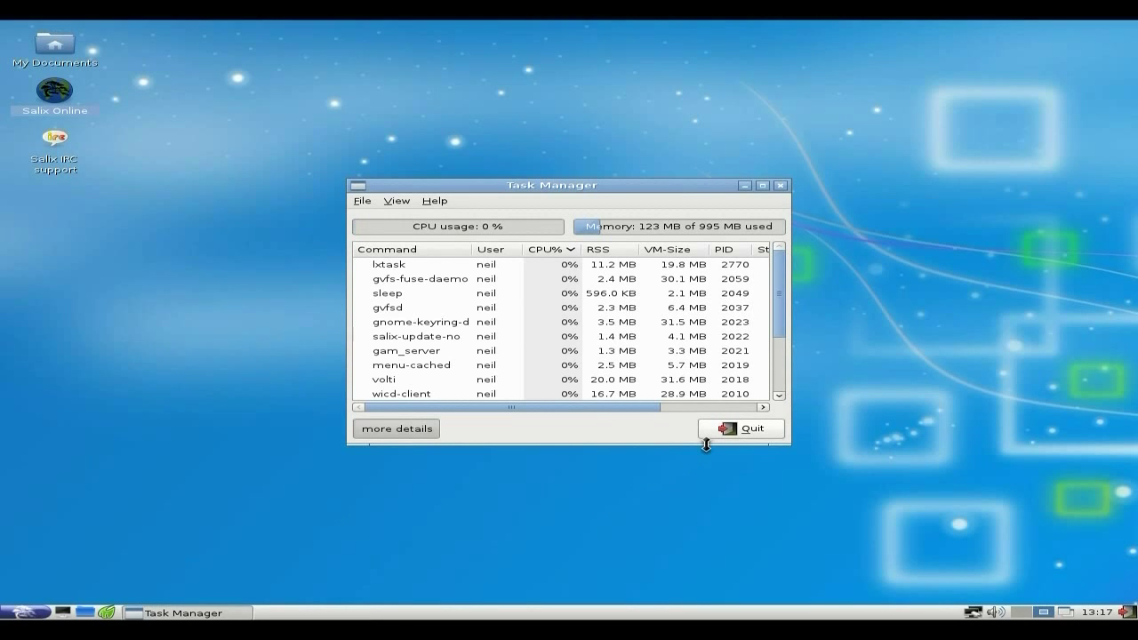
left_click(738, 428)
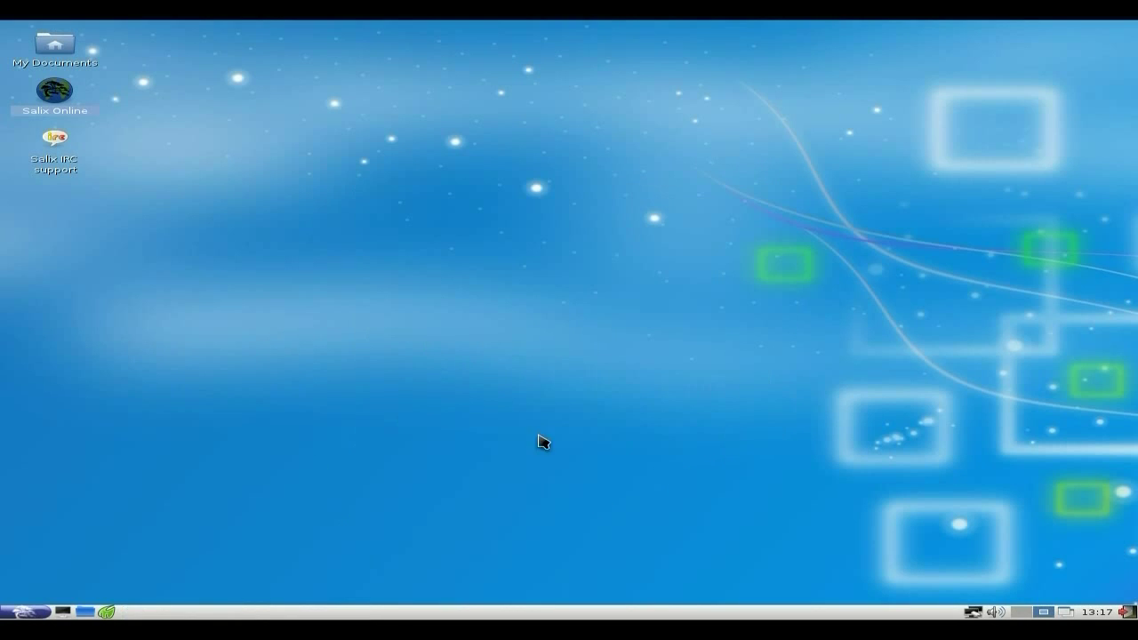
Step: Launch Gslapt Package Manager from System Tools and authorize it with the root password
left_click(31, 613)
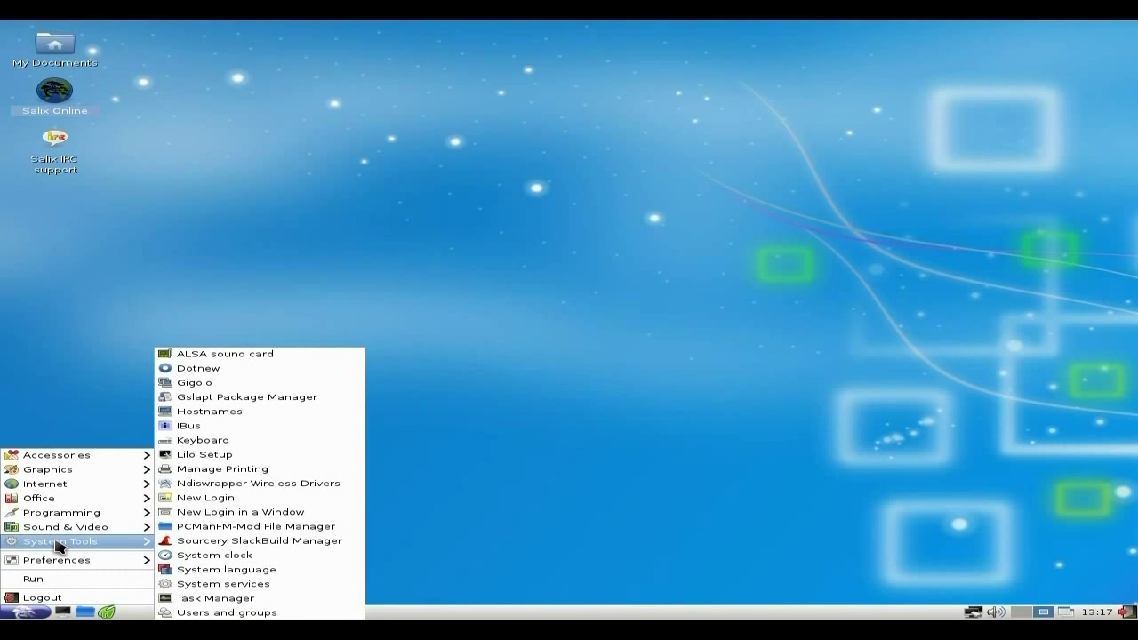
left_click(298, 398)
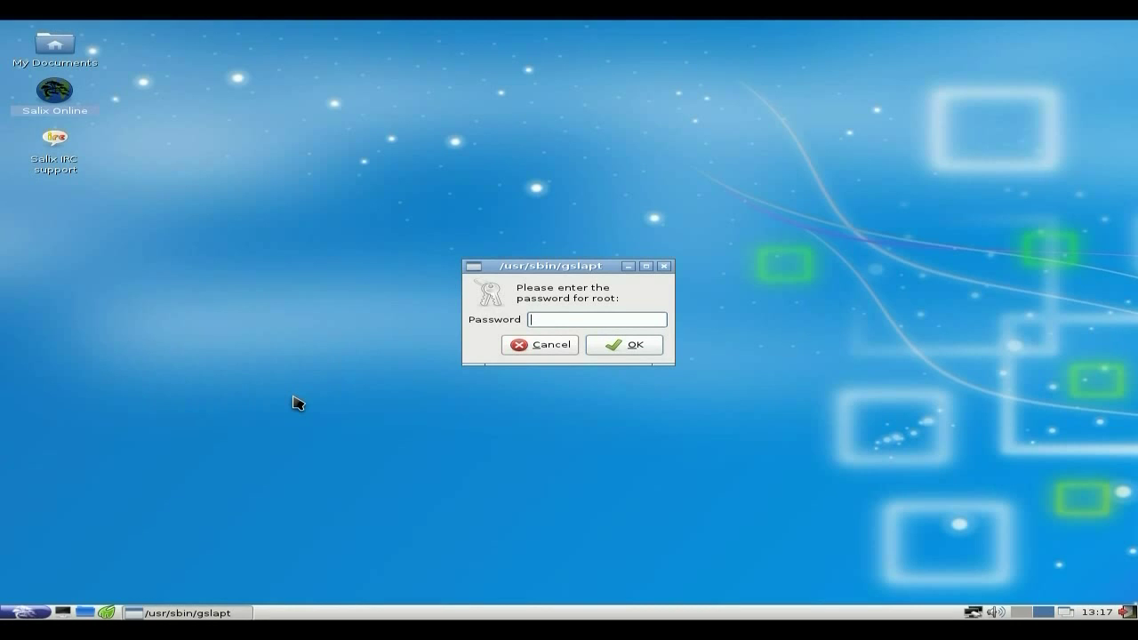
type("******")
key("Return")
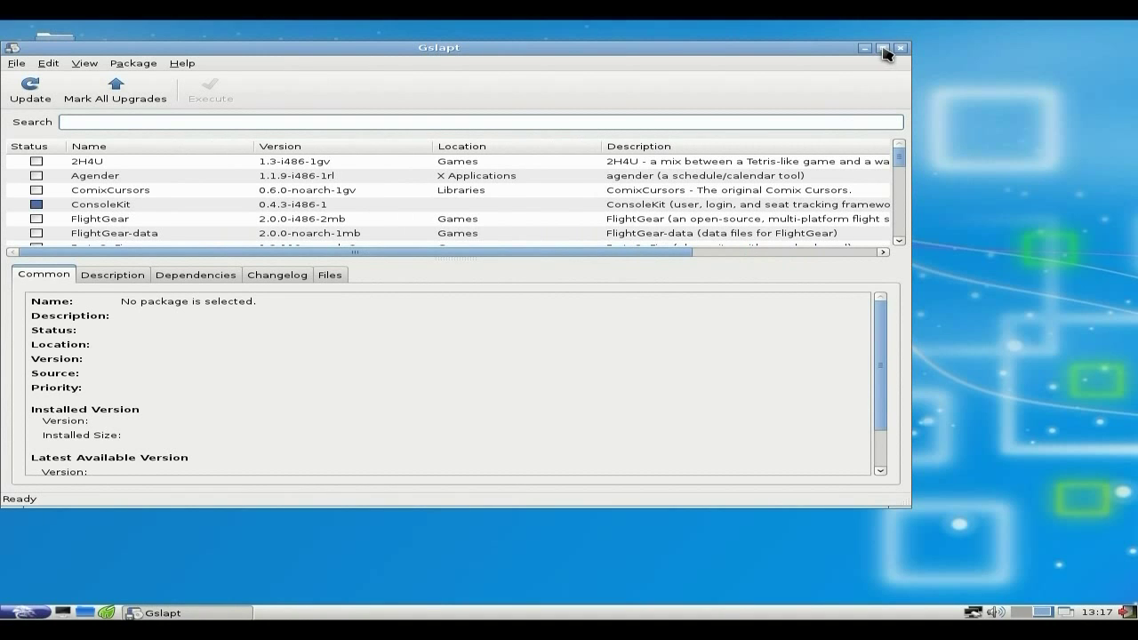
Step: Maximize Gslapt and scroll the package list down to the claws-mail entries
left_click(883, 50)
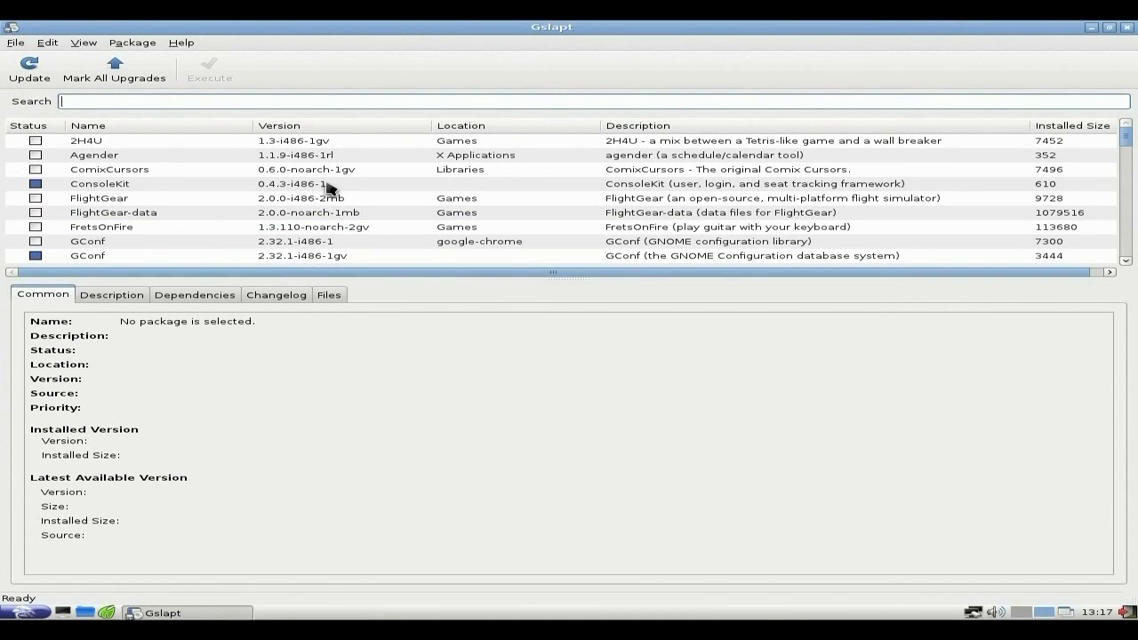
scroll(327, 189, "down", 3)
scroll(327, 189, "down", 10)
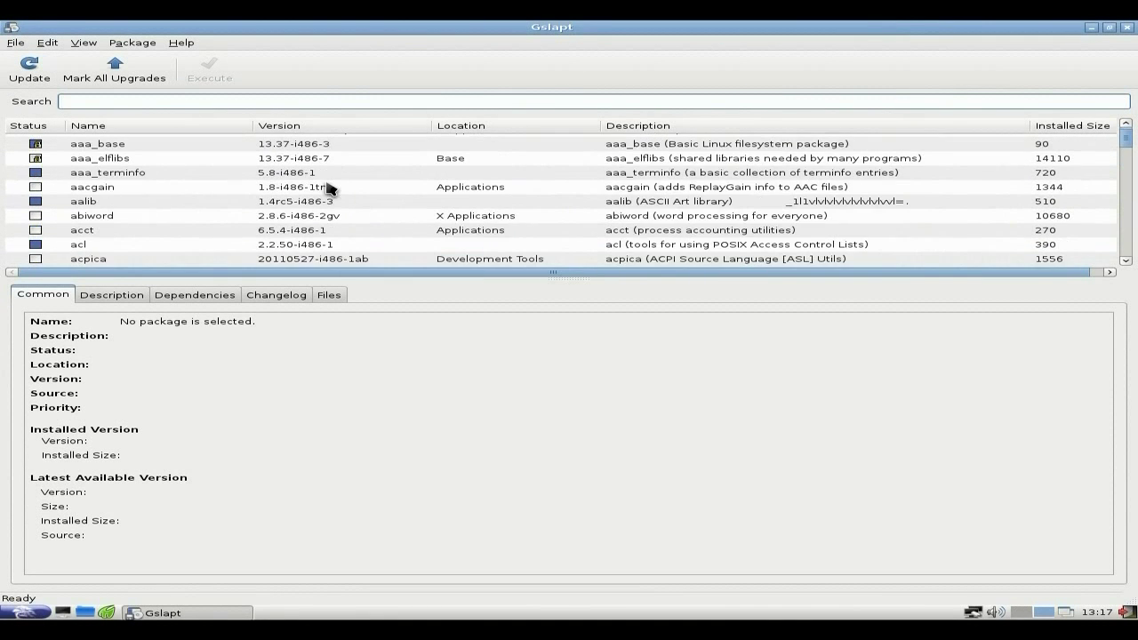
scroll(328, 188, "up", 1)
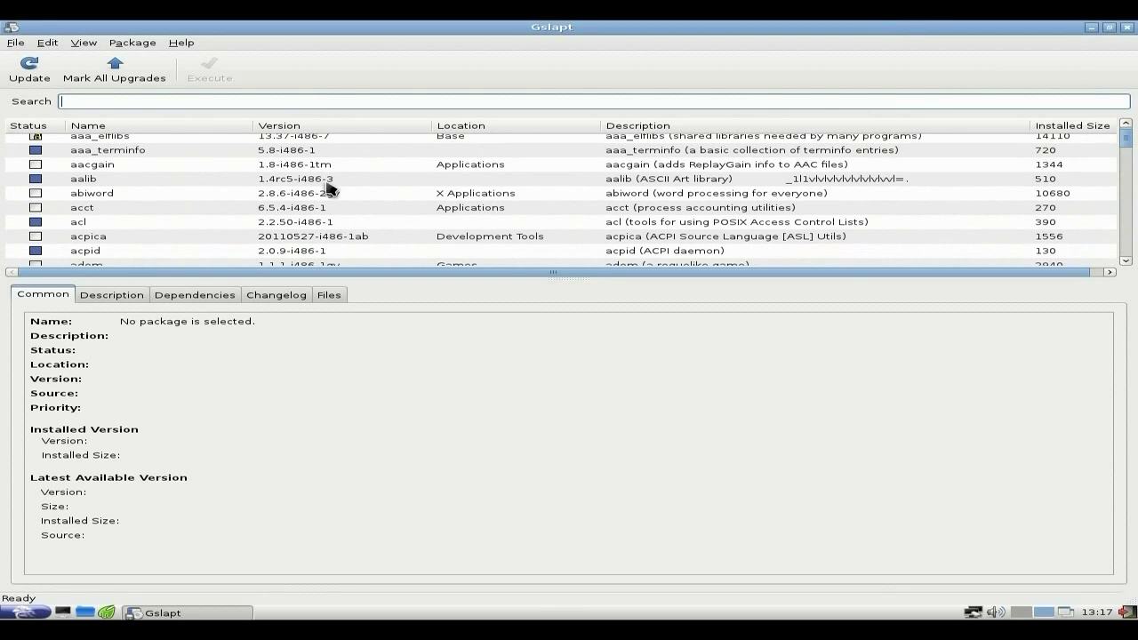
scroll(328, 189, "down", 1)
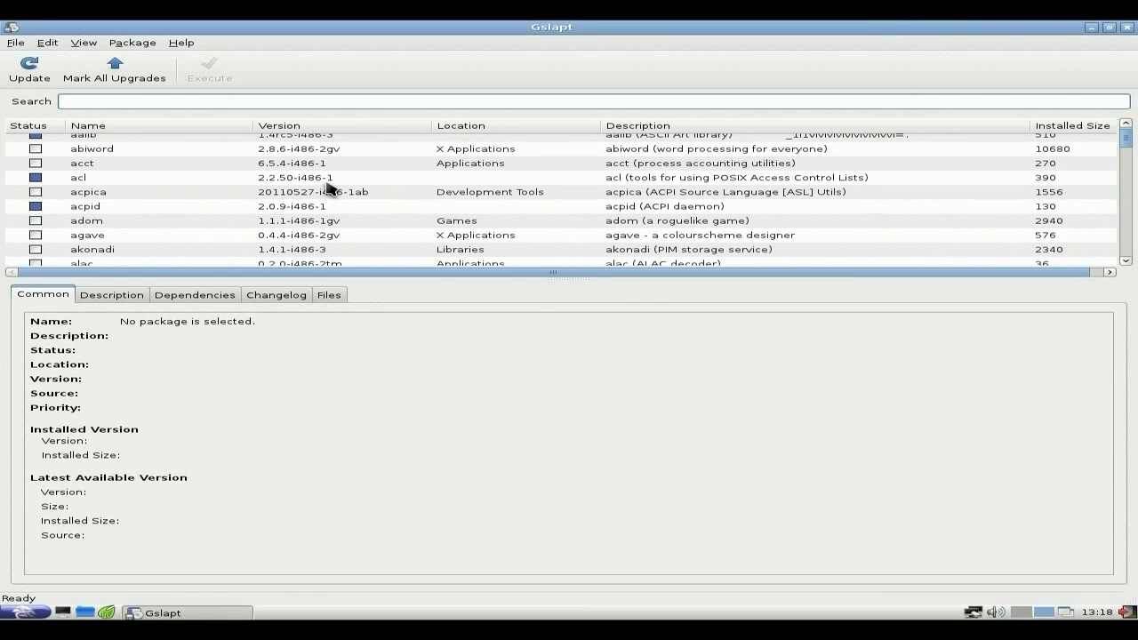
scroll(327, 189, "down", 3)
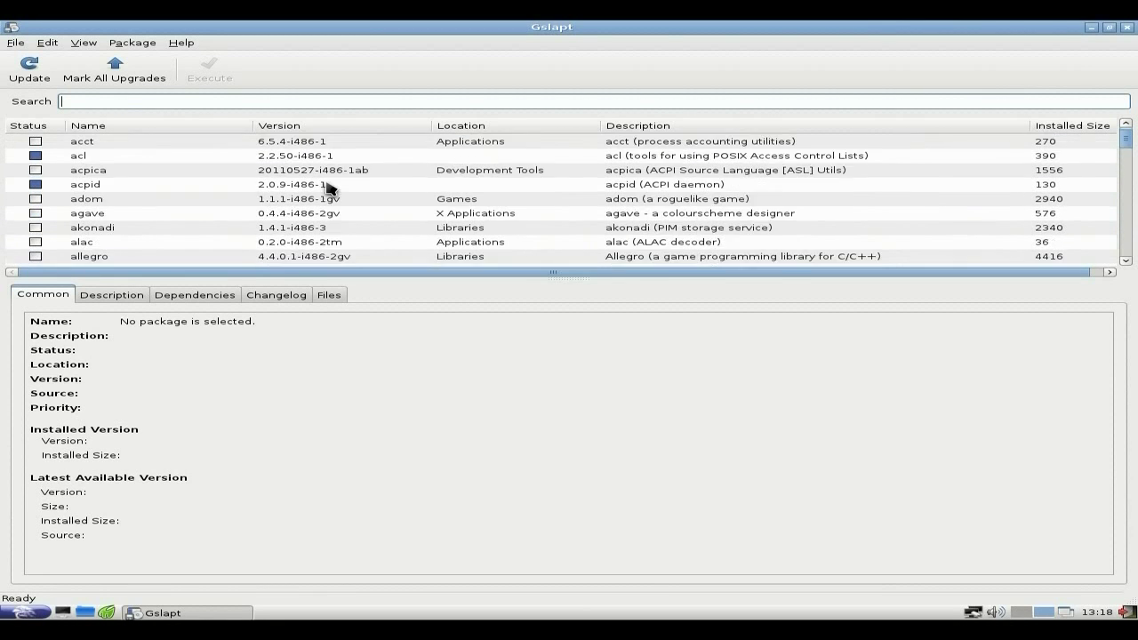
scroll(327, 189, "down", 6)
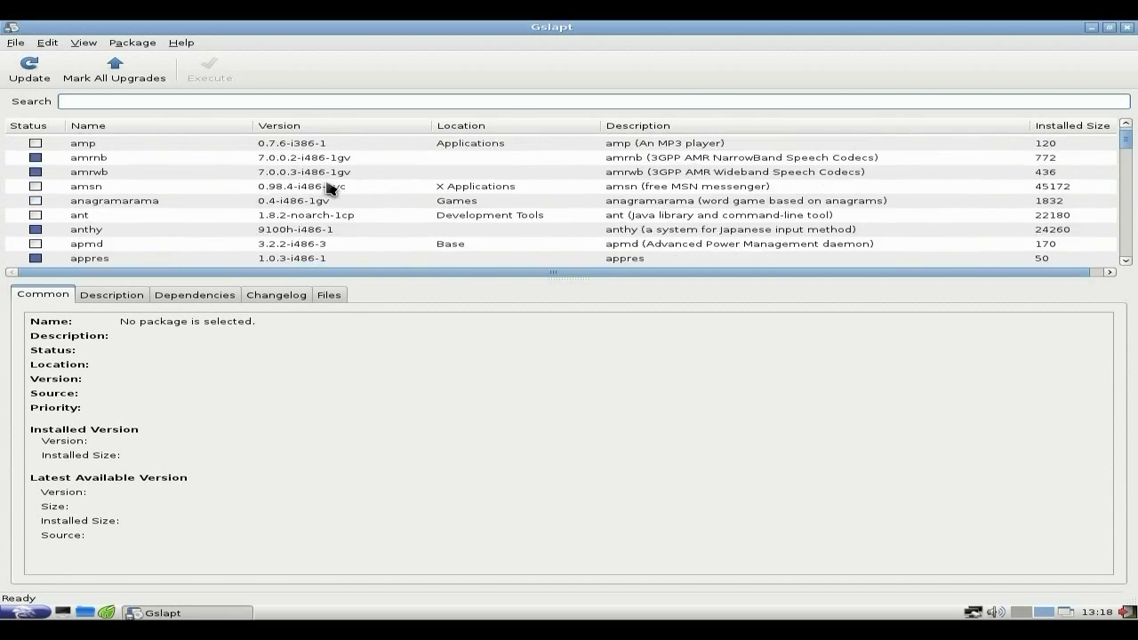
scroll(327, 188, "down", 15)
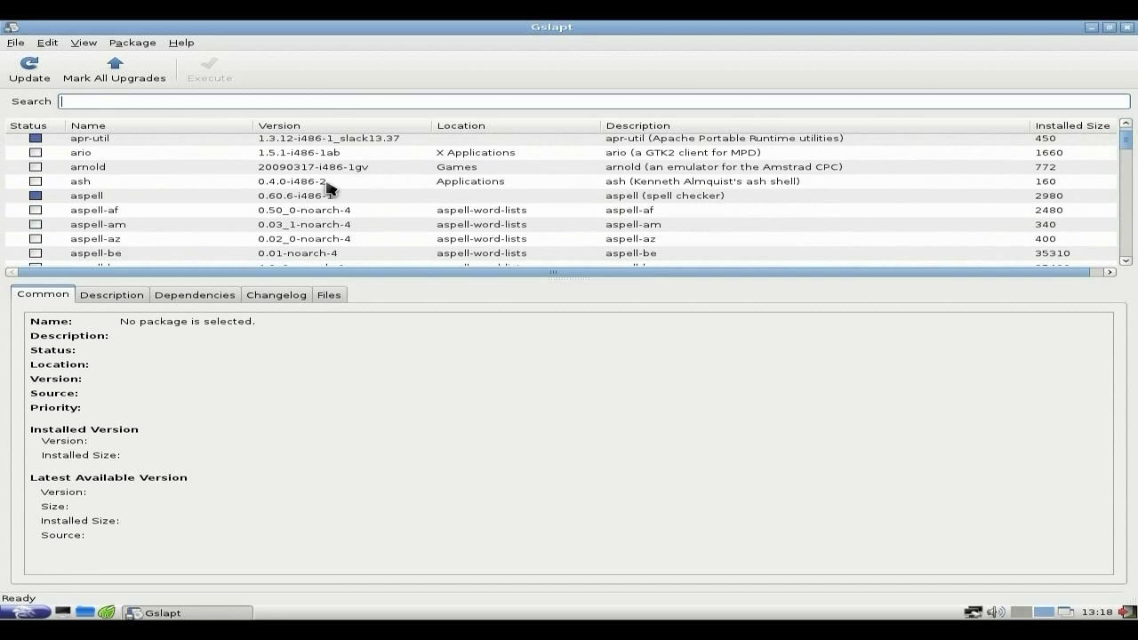
scroll(327, 188, "down", 18)
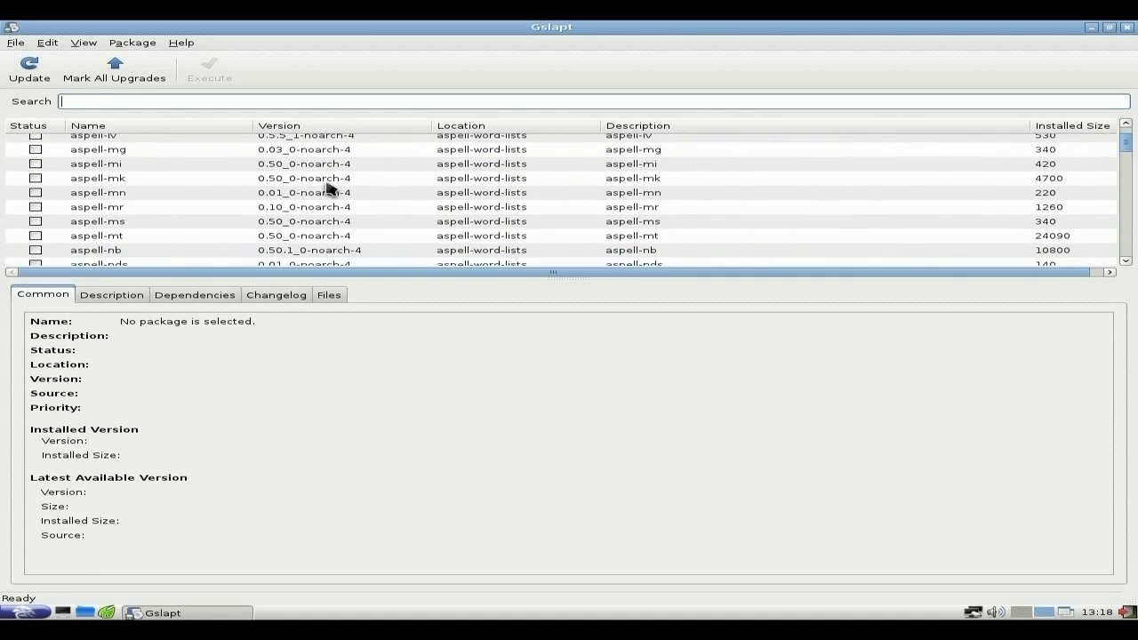
scroll(328, 189, "down", 3)
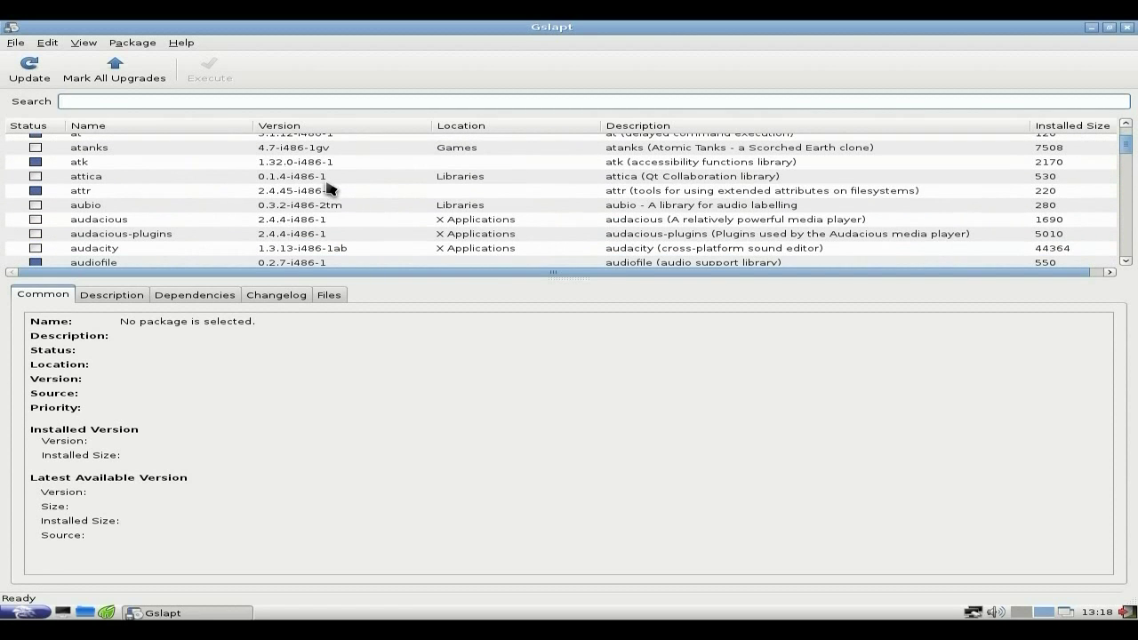
scroll(327, 189, "down", 18)
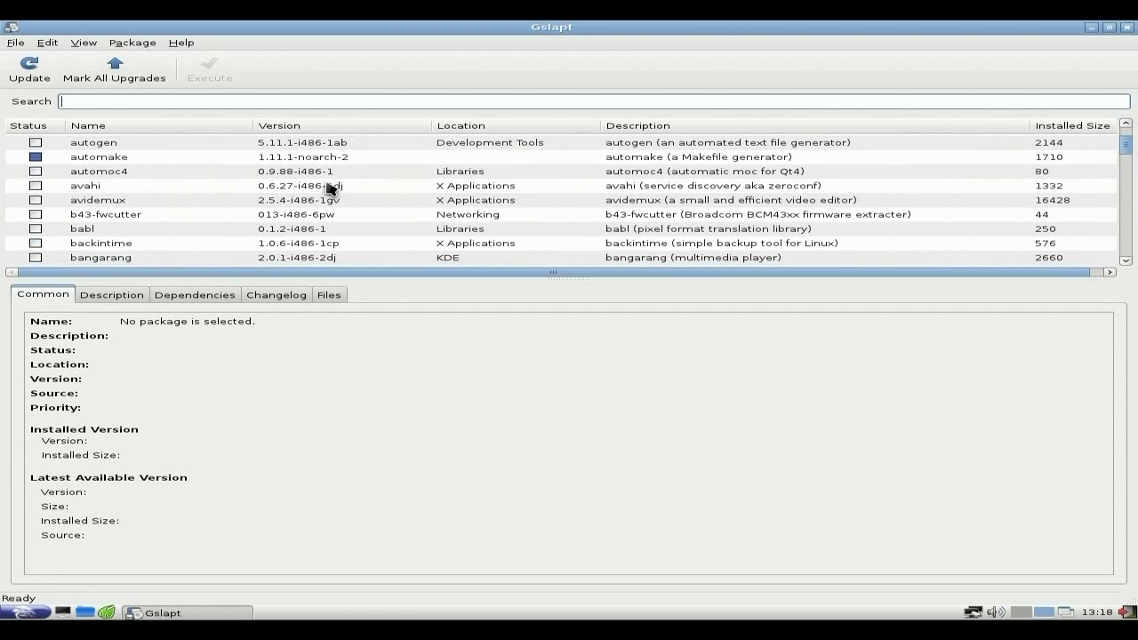
scroll(327, 188, "down", 15)
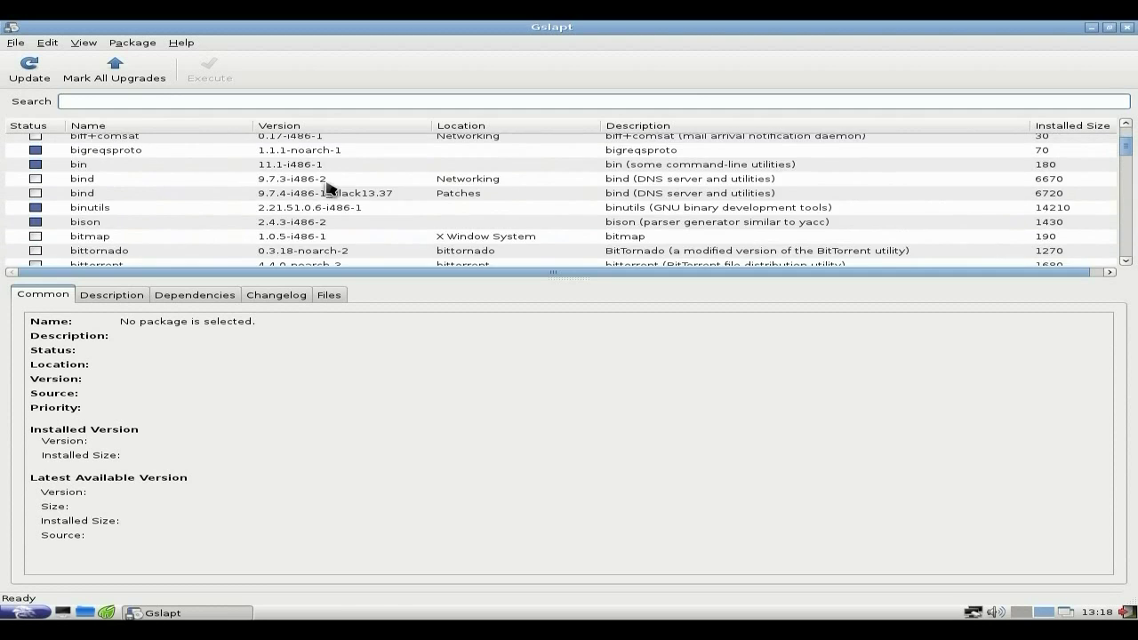
scroll(327, 189, "down", 9)
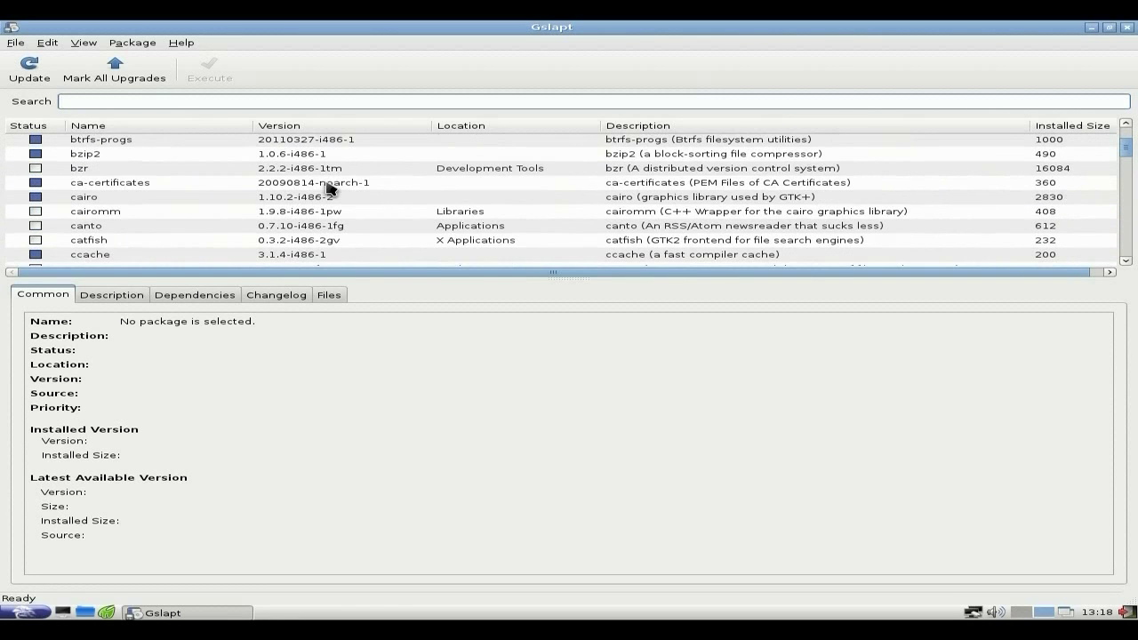
scroll(328, 189, "down", 3)
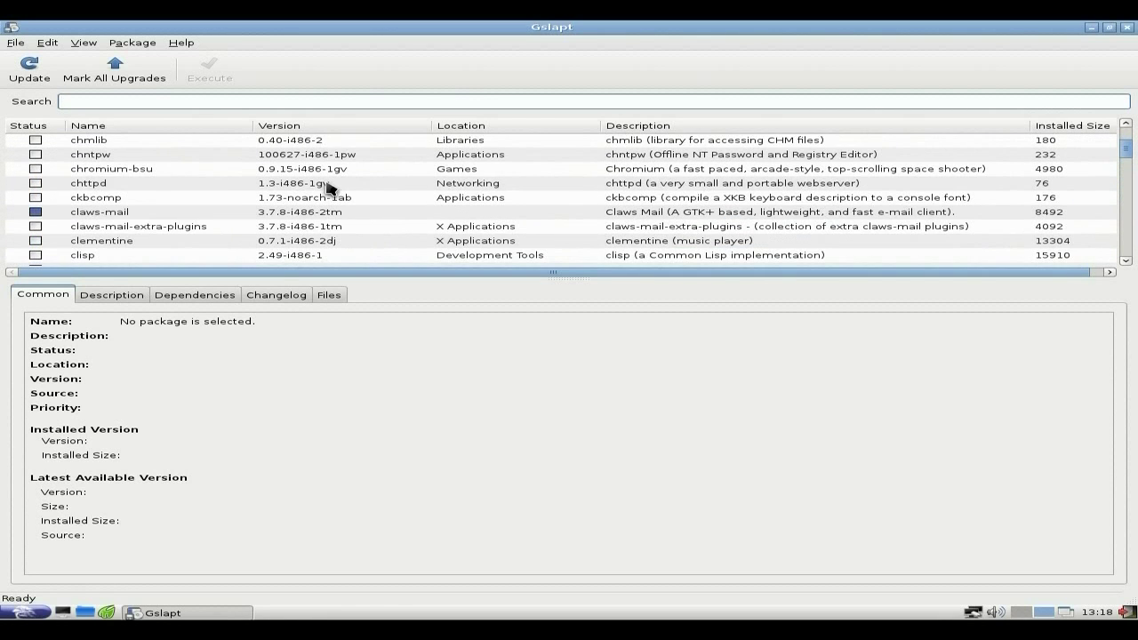
scroll(328, 188, "up", 1)
Step: Read claws-mail-extra-plugins' description, mark it for Install, and execute the pending changes
left_click(329, 187)
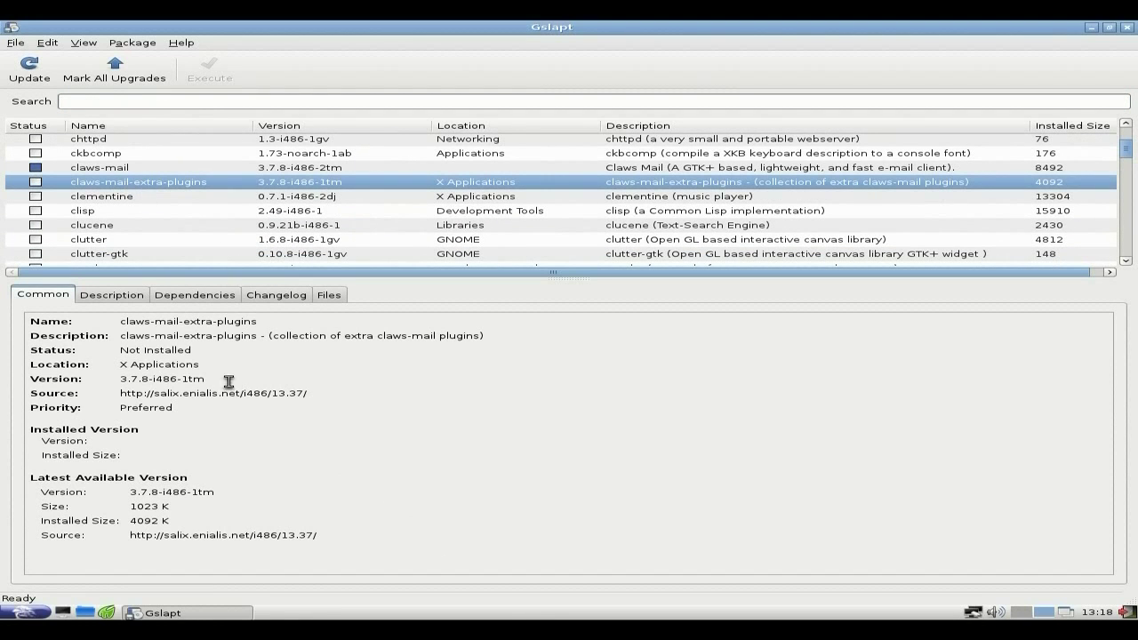
left_click(123, 296)
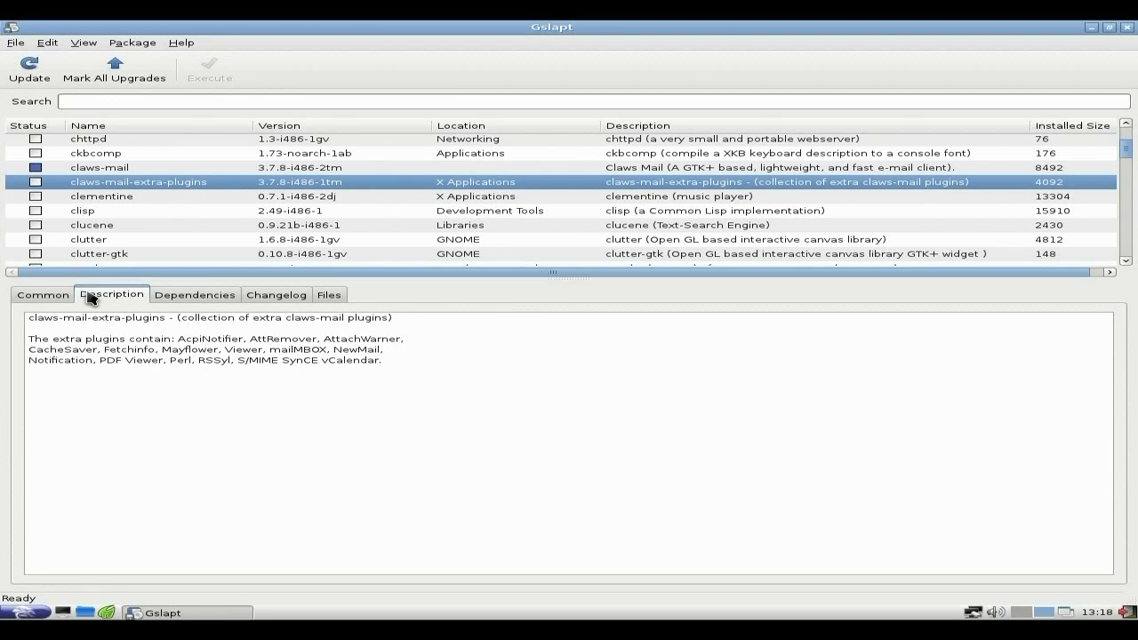
left_click(35, 183)
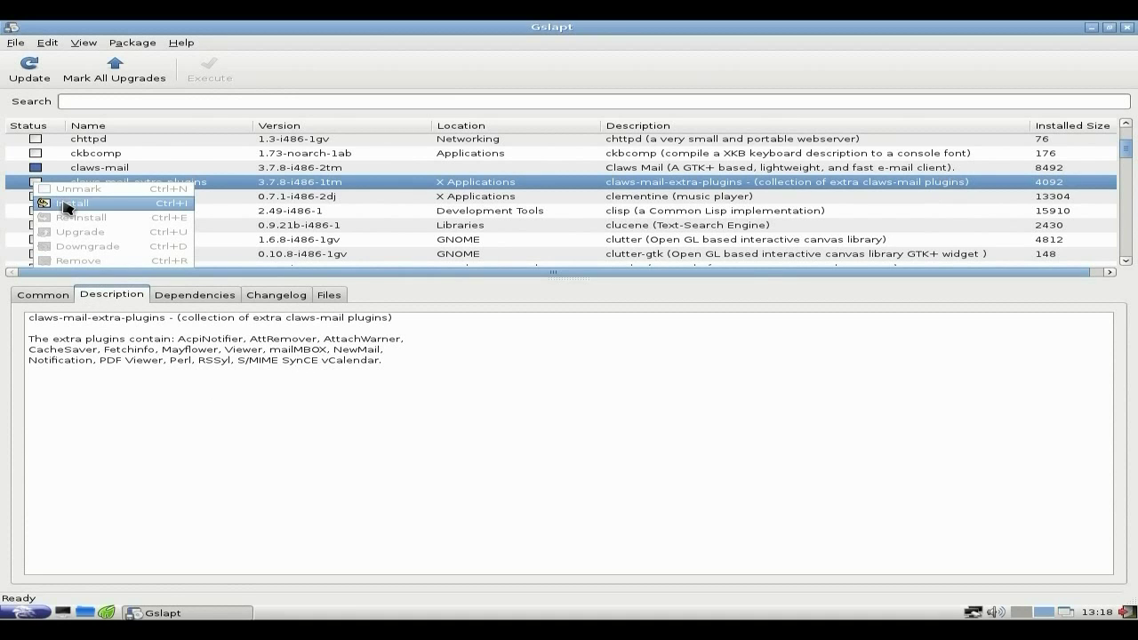
left_click(69, 204)
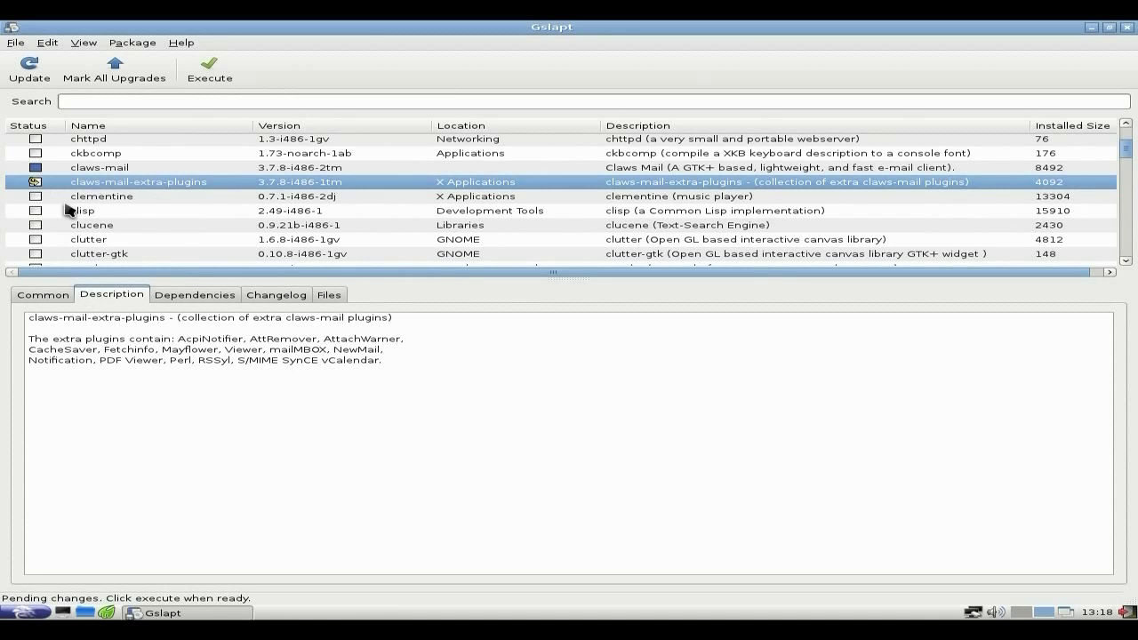
left_click(211, 80)
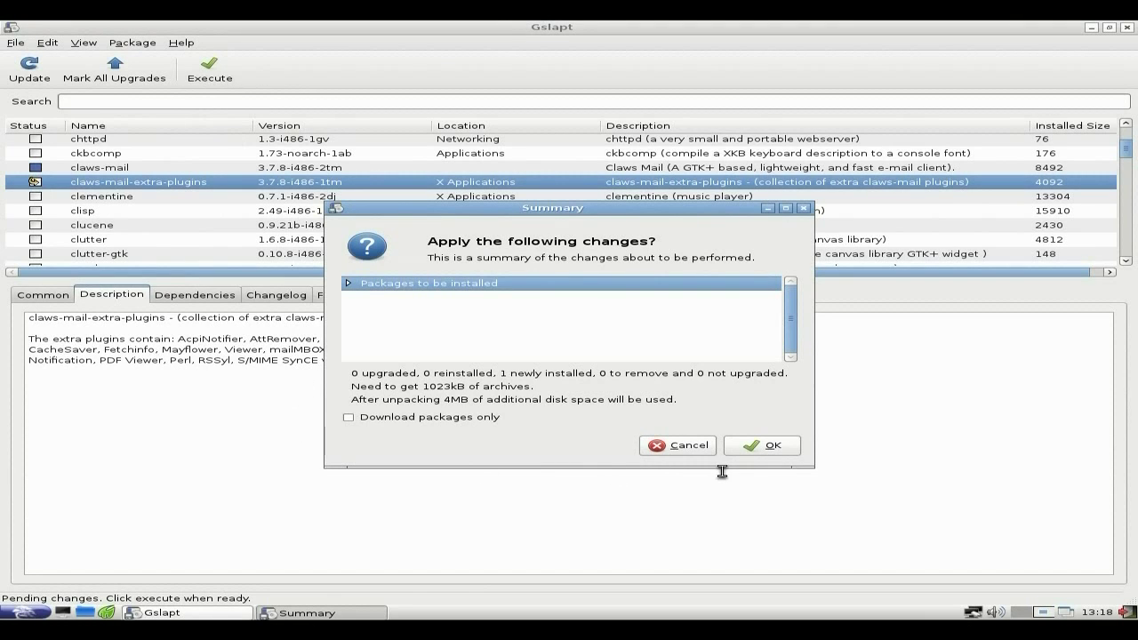
left_click(752, 444)
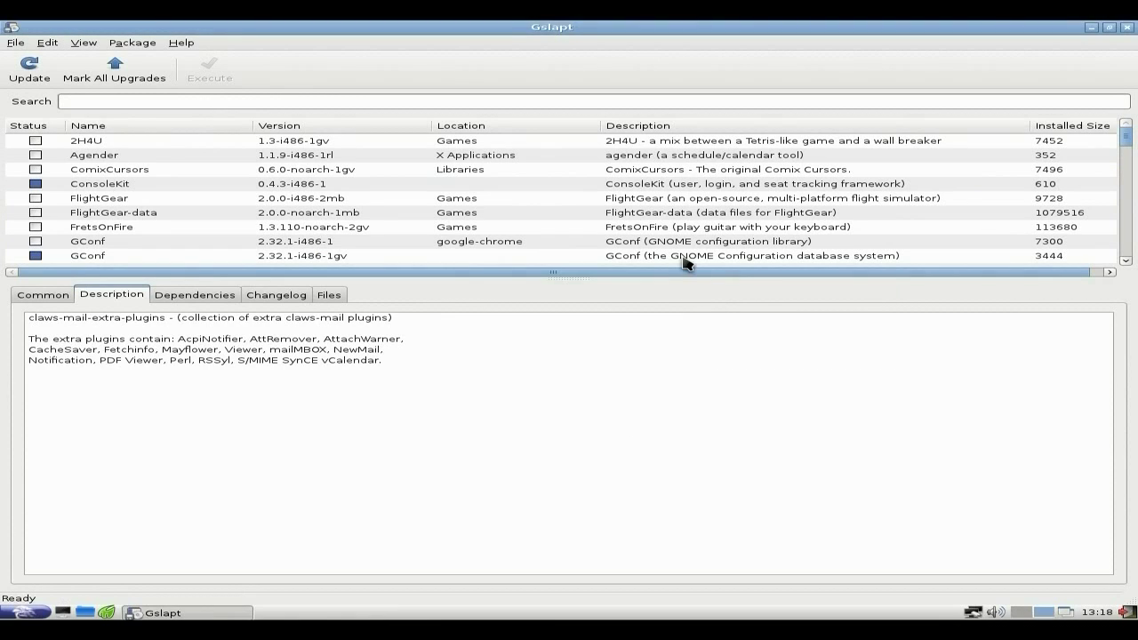
Step: Close the Gslapt window to return to the Salix OS desktop
left_click(1126, 28)
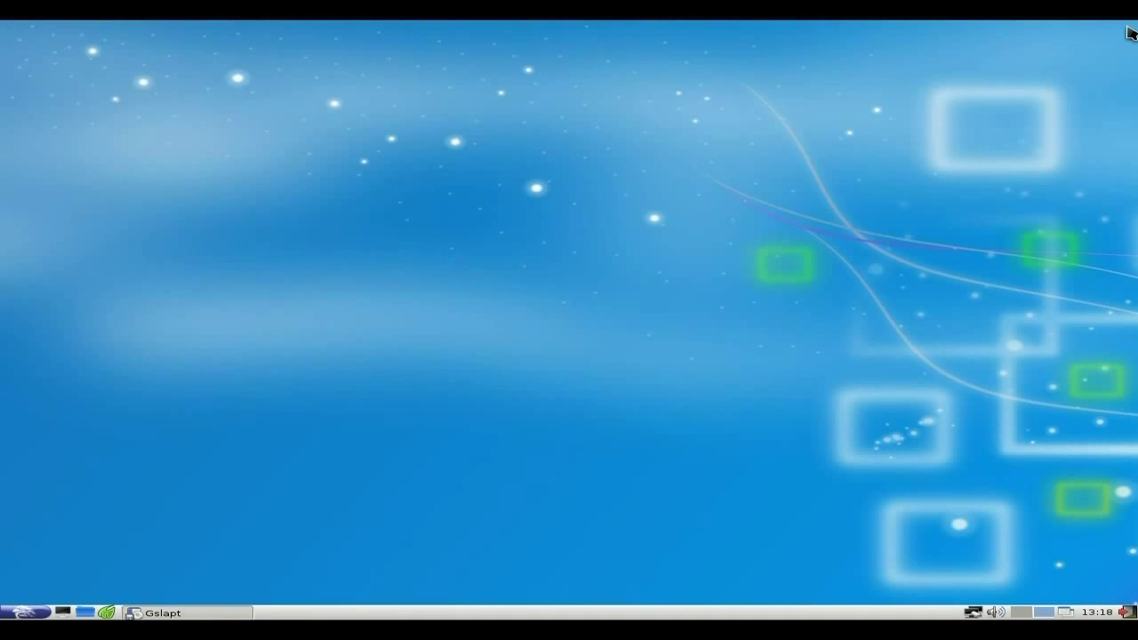